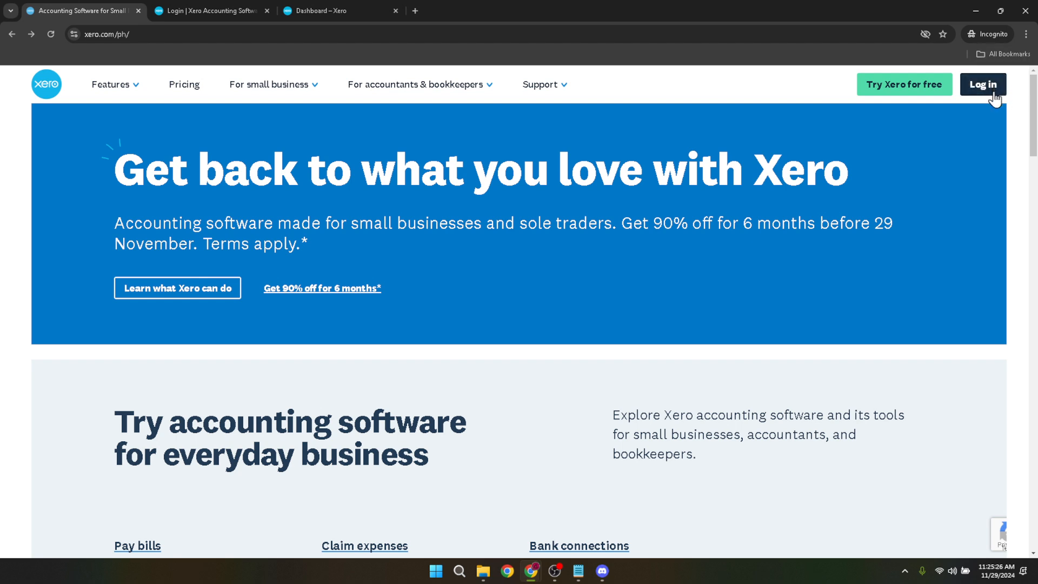
Examine the prefilled e-mail and password fields on the Xero login page.
{"action": "left_click", "coordinate": [224, 15]}
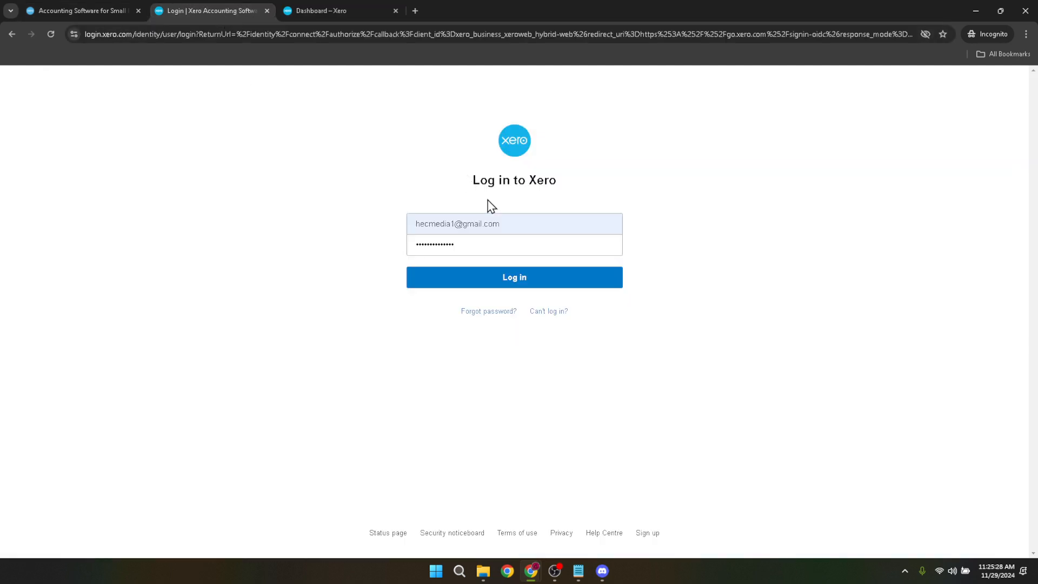
{"action": "left_click_drag", "start_coordinate": [538, 222], "coordinate": [364, 225]}
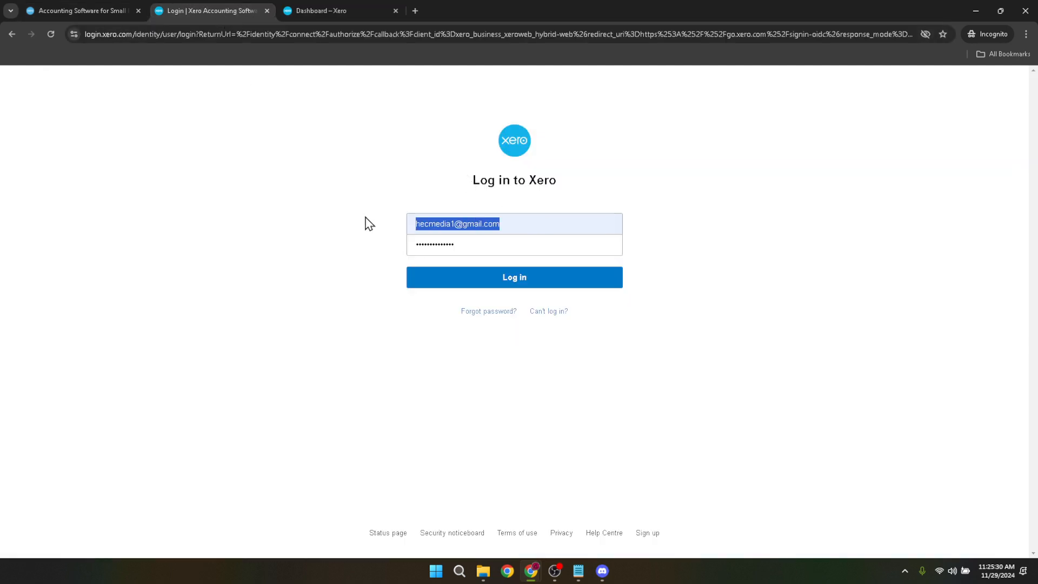
{"action": "left_click", "coordinate": [372, 254]}
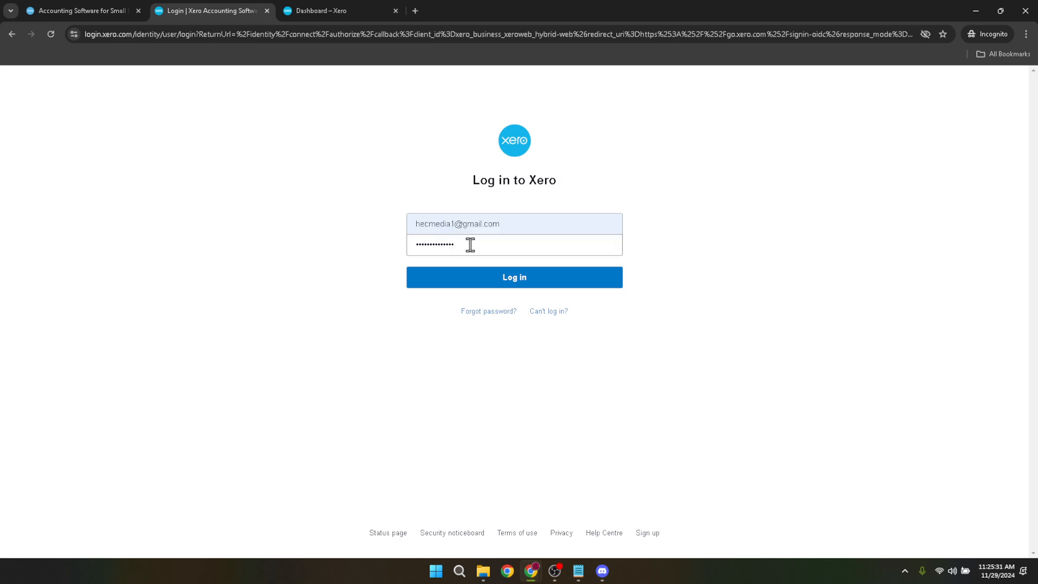
{"action": "left_click_drag", "start_coordinate": [470, 244], "coordinate": [410, 247]}
{"action": "left_click", "coordinate": [384, 275]}
From the Demo Company dashboard, open the bank accounts list and start reconciling the Business Bank Account.
{"action": "left_click", "coordinate": [340, 9]}
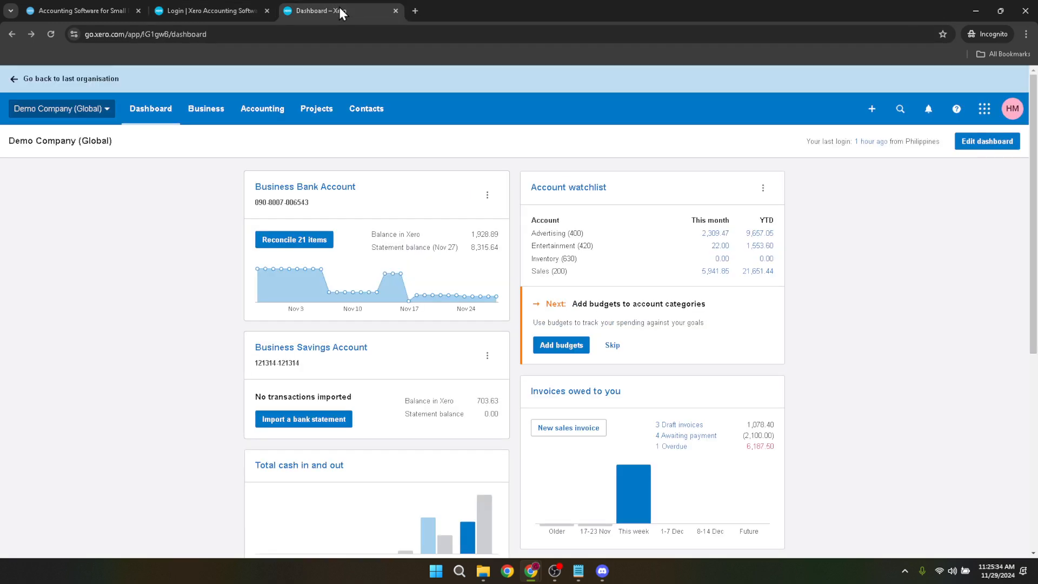
{"action": "left_click", "coordinate": [276, 113]}
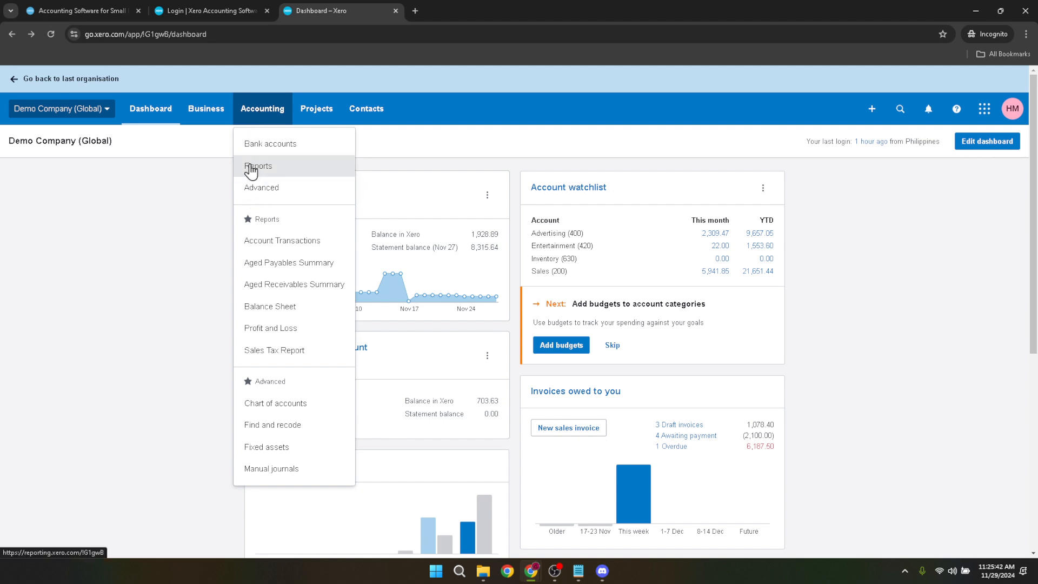
{"action": "left_click", "coordinate": [254, 145]}
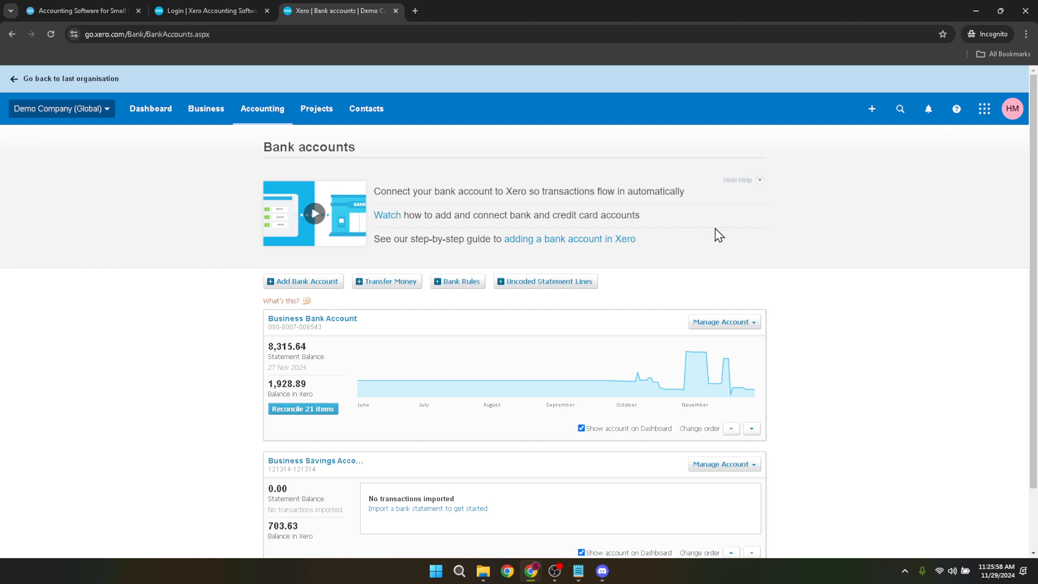
{"action": "left_click", "coordinate": [723, 322]}
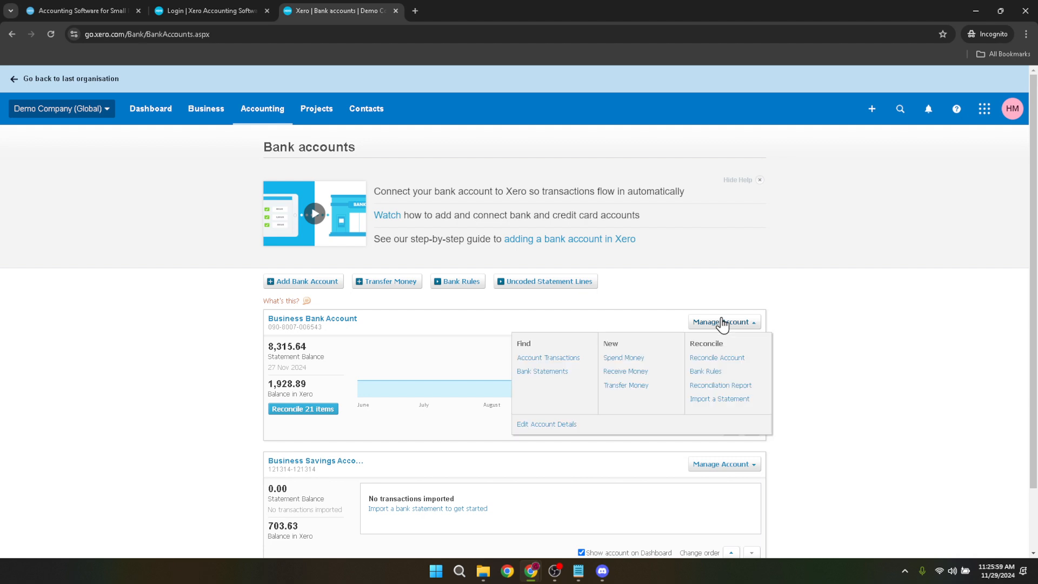
{"action": "left_click", "coordinate": [728, 360]}
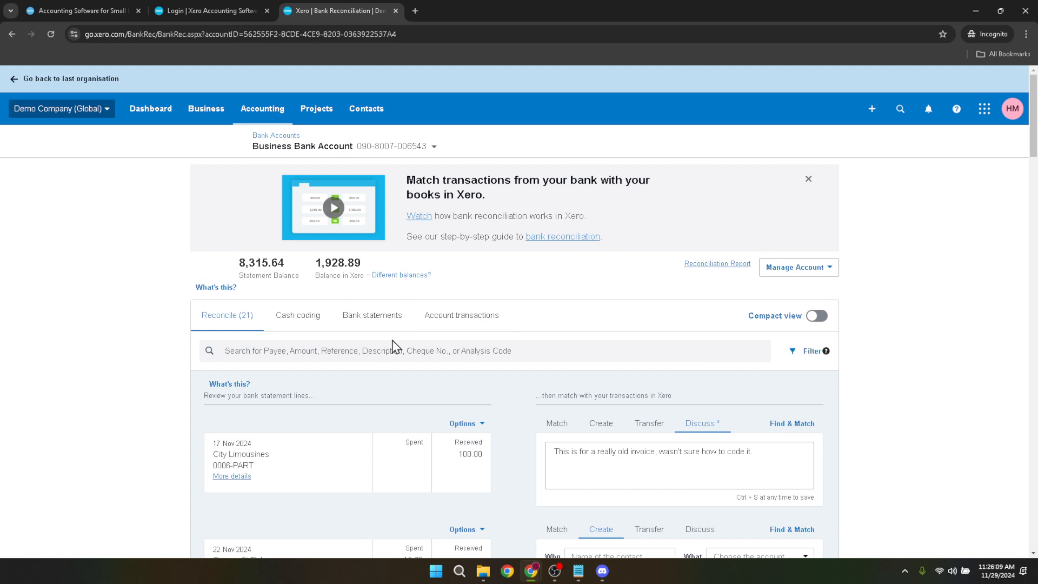
Find matches for the 17 Nov 2024 City Limousines line, selecting the 50.00 City Limousines transaction instead of the 100.00 overpayment.
{"action": "scroll", "coordinate": [398, 354], "scroll_direction": "down", "scroll_amount": 3}
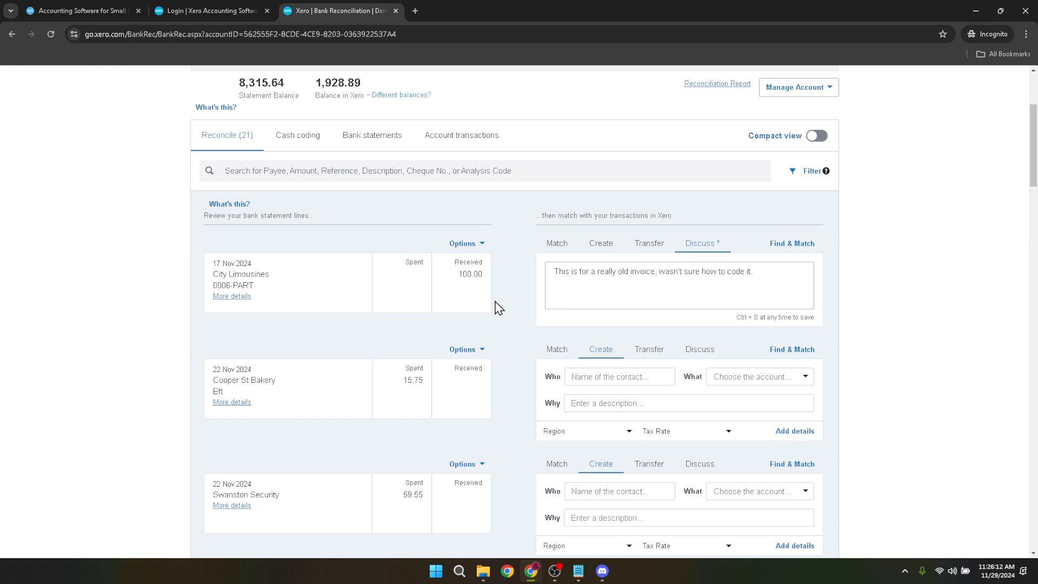
{"action": "left_click", "coordinate": [785, 250]}
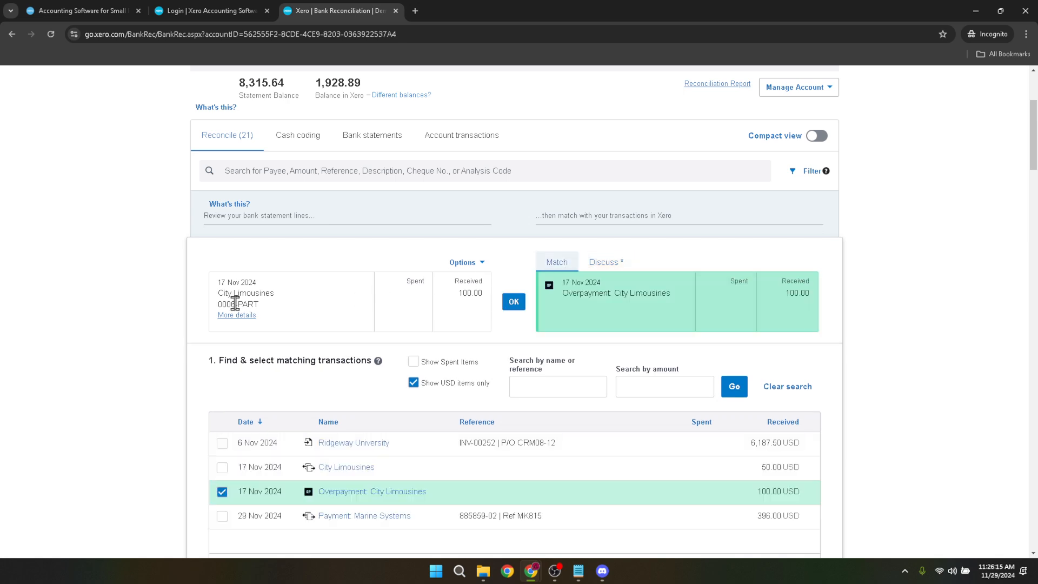
{"action": "left_click", "coordinate": [222, 468]}
{"action": "left_click", "coordinate": [222, 492]}
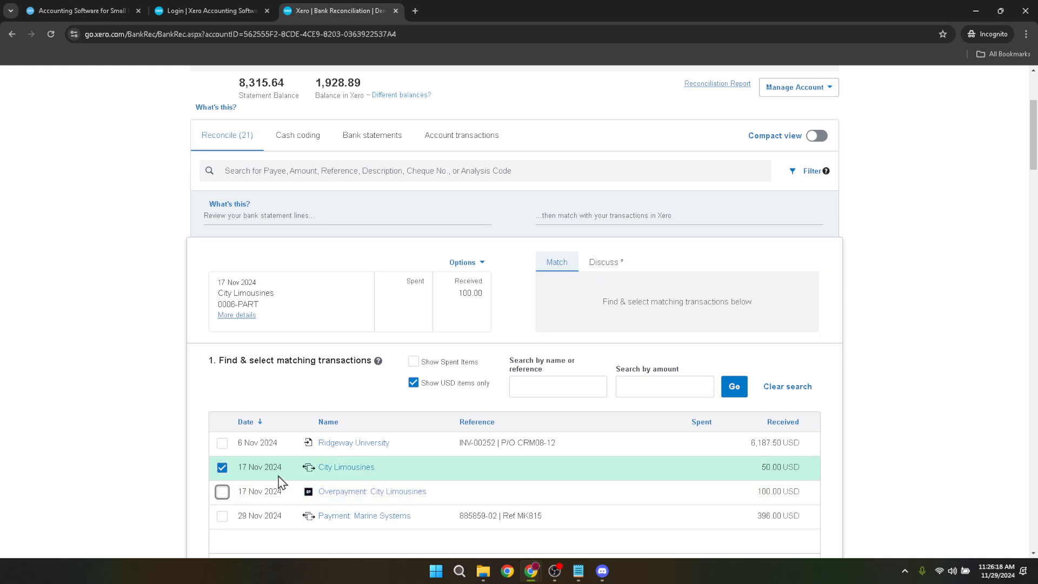
Add a new Receive Money transaction to the City Limousines match.
{"action": "scroll", "coordinate": [351, 492], "scroll_direction": "down", "scroll_amount": 7}
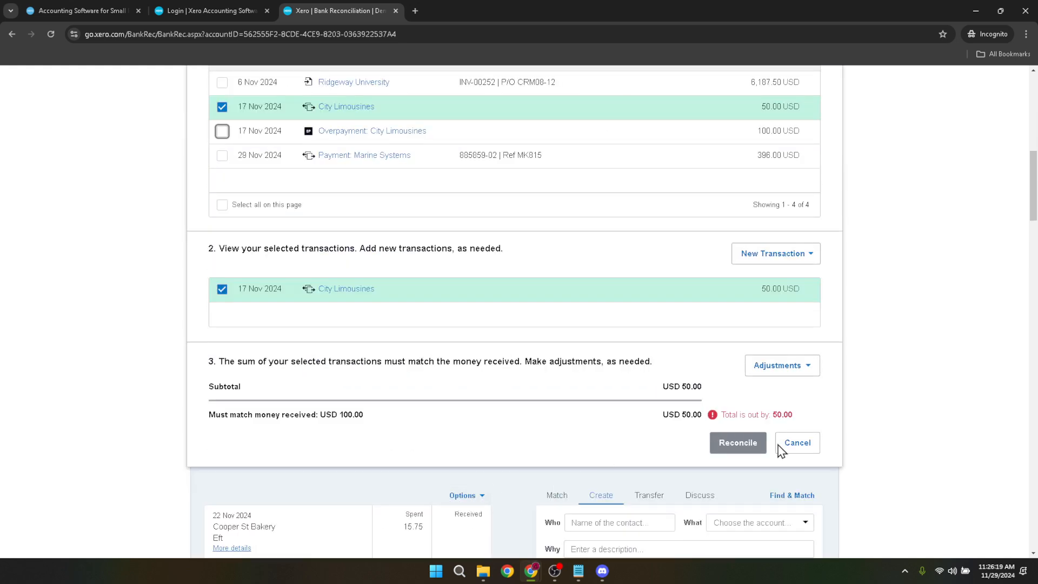
{"action": "left_click", "coordinate": [788, 260]}
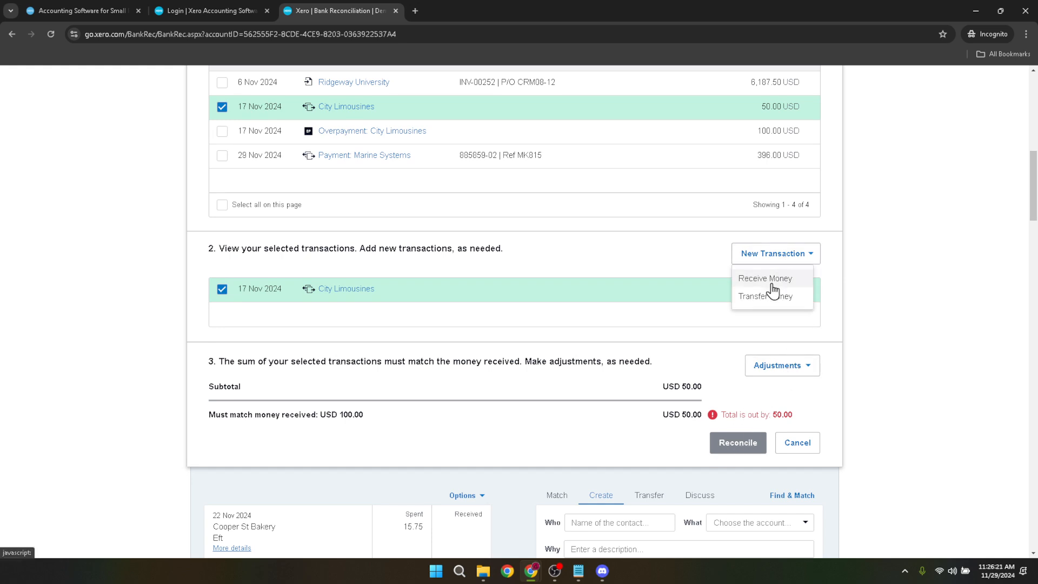
{"action": "left_click", "coordinate": [772, 285]}
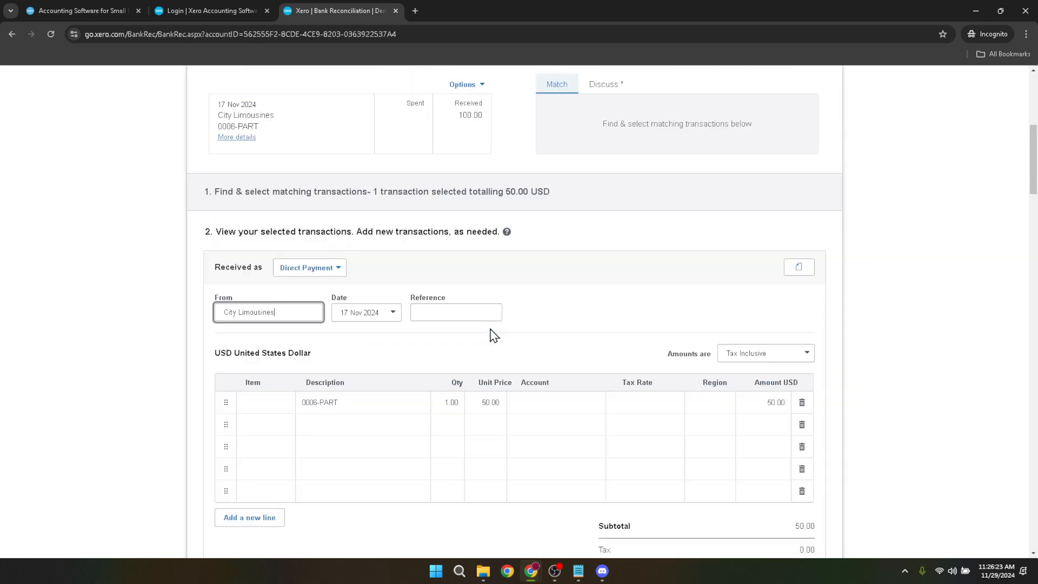
Try to save the new City Limousines transaction as a Prepayment.
{"action": "left_click", "coordinate": [322, 274]}
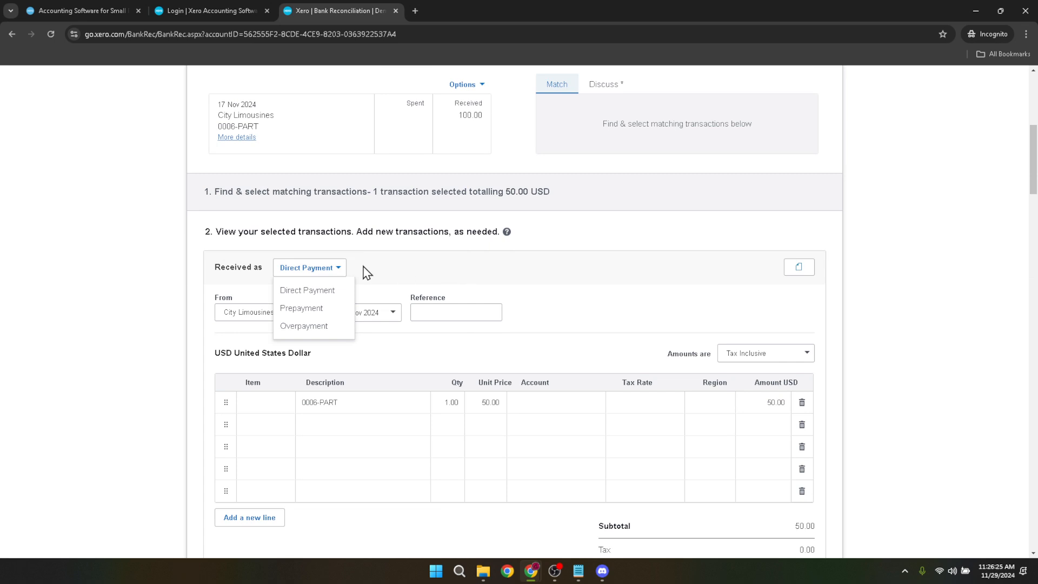
{"action": "left_click", "coordinate": [307, 310]}
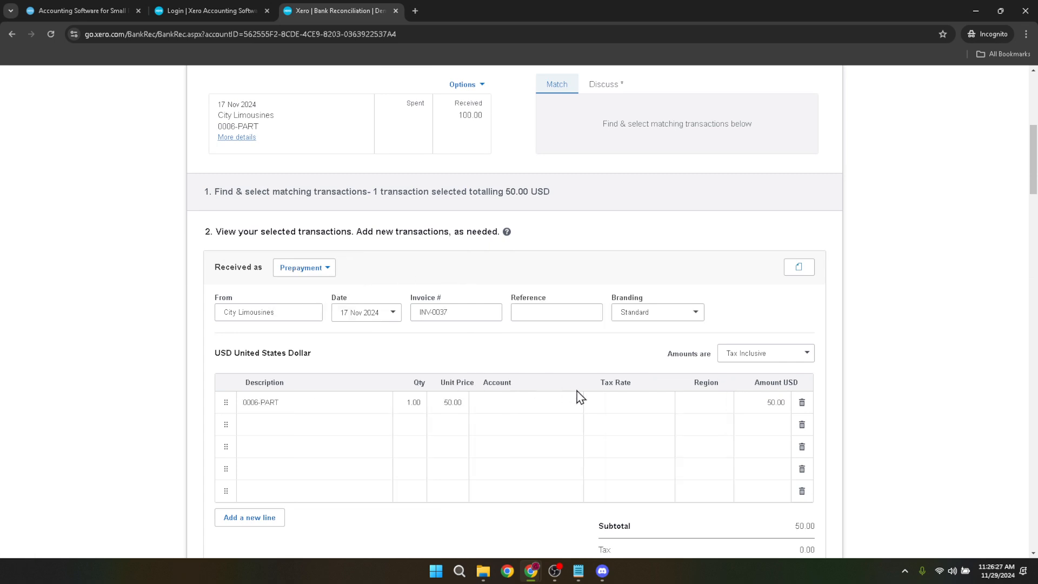
{"action": "scroll", "coordinate": [577, 394], "scroll_direction": "down", "scroll_amount": 3}
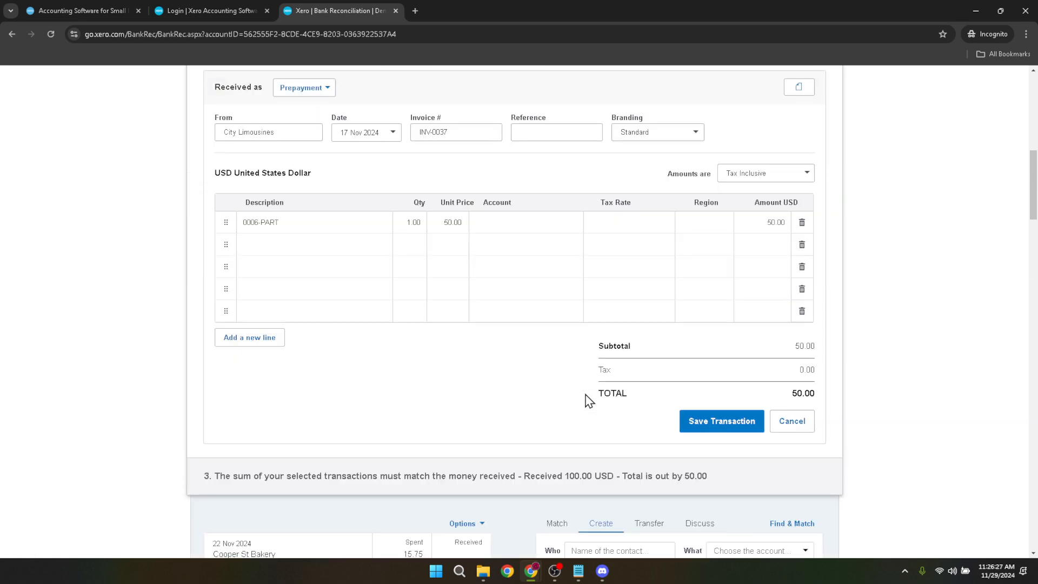
{"action": "left_click", "coordinate": [723, 427]}
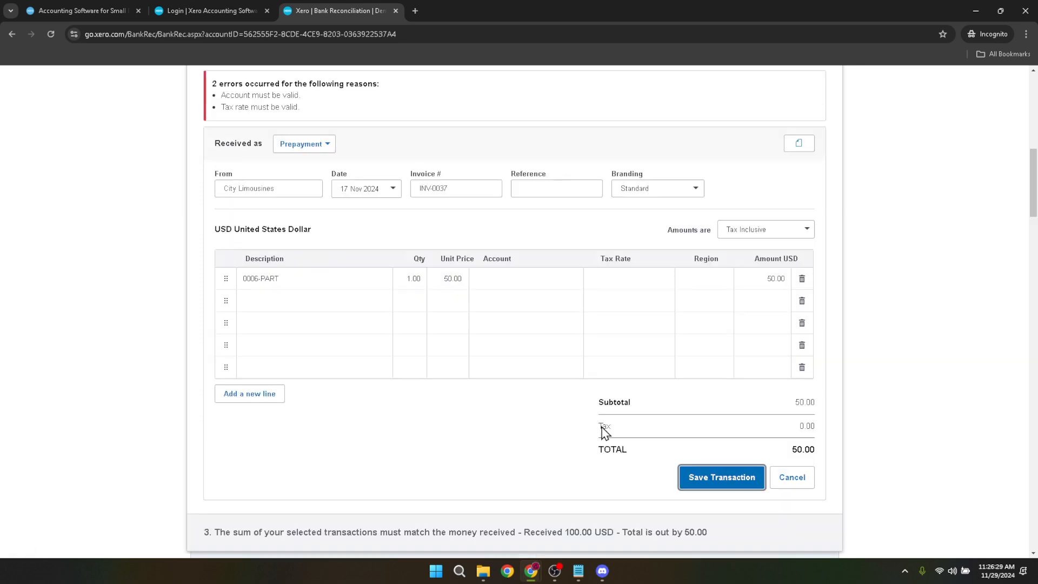
{"action": "scroll", "coordinate": [606, 427], "scroll_direction": "down", "scroll_amount": 2}
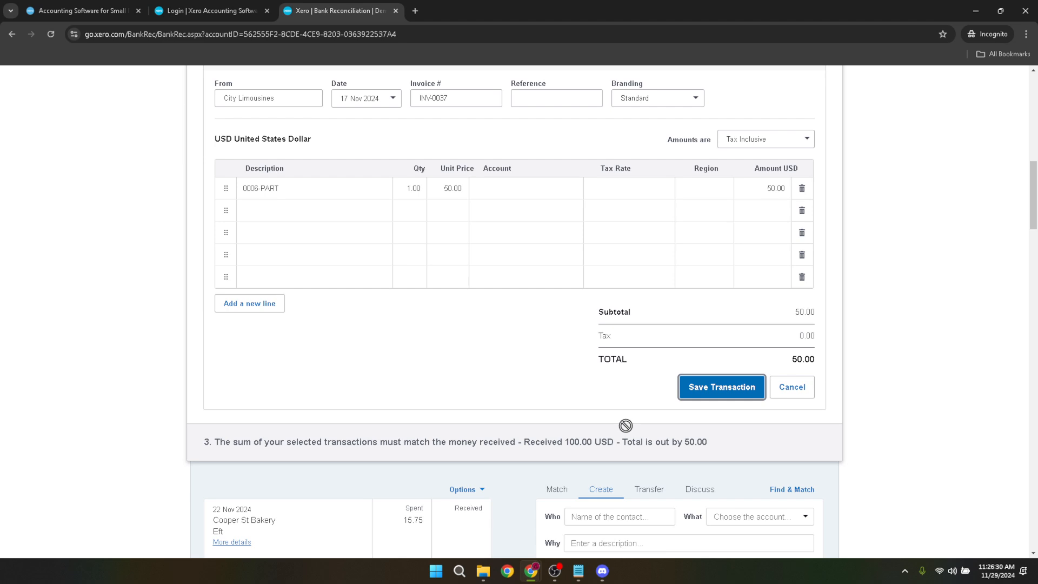
{"action": "scroll", "coordinate": [684, 403], "scroll_direction": "up", "scroll_amount": 2}
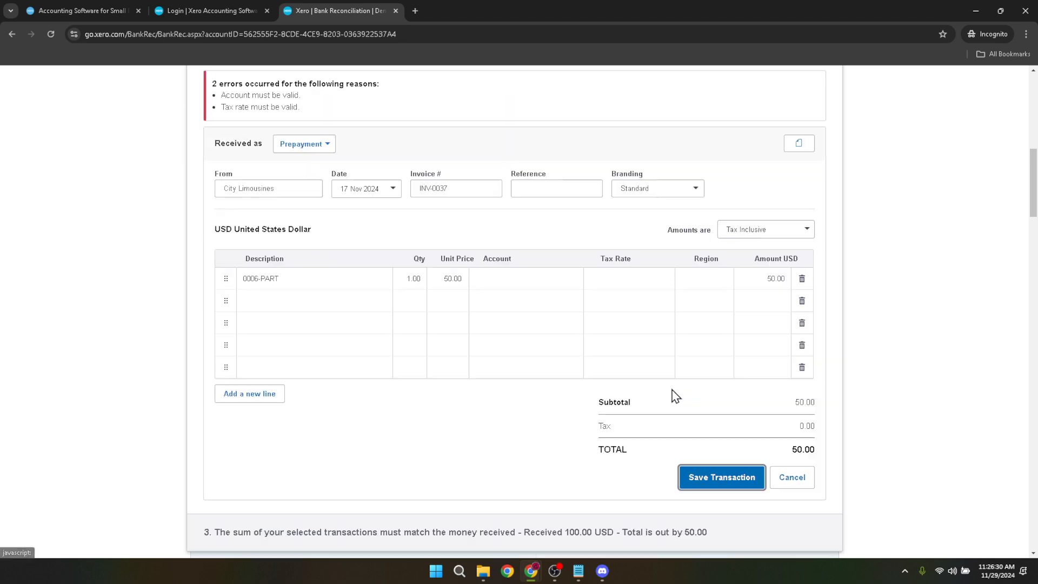
Set the new City Limousines transaction to be received as an Overpayment and save it.
{"action": "scroll", "coordinate": [508, 338], "scroll_direction": "up", "scroll_amount": 2}
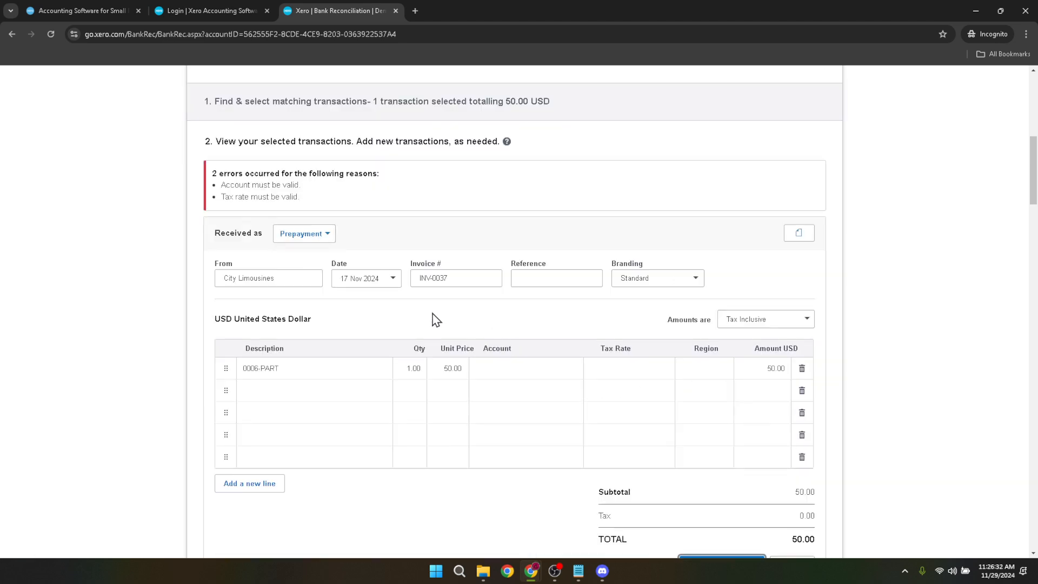
{"action": "left_click_drag", "start_coordinate": [310, 220], "coordinate": [306, 236]}
{"action": "left_click", "coordinate": [306, 237]}
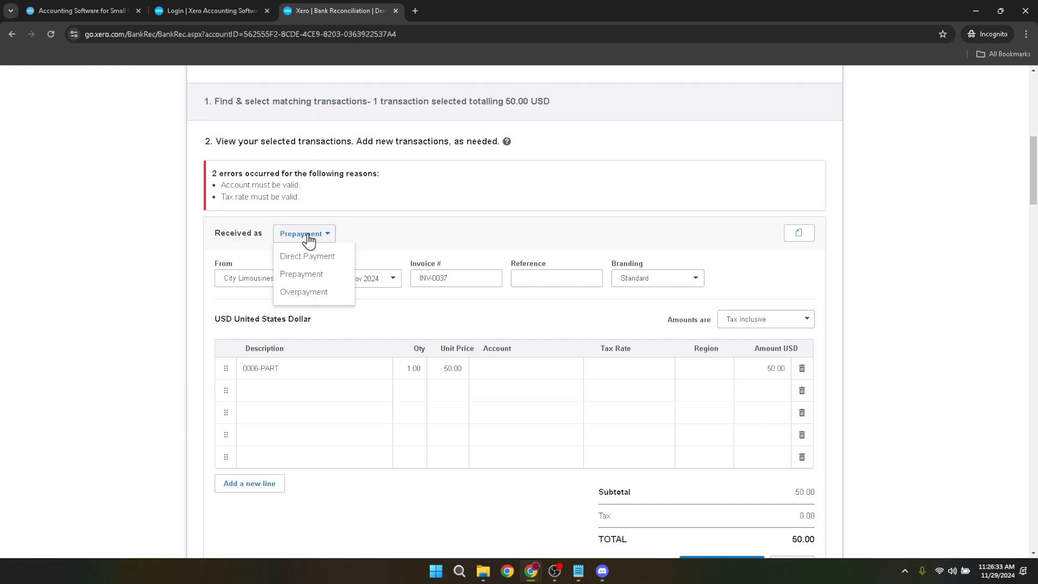
{"action": "left_click", "coordinate": [320, 293]}
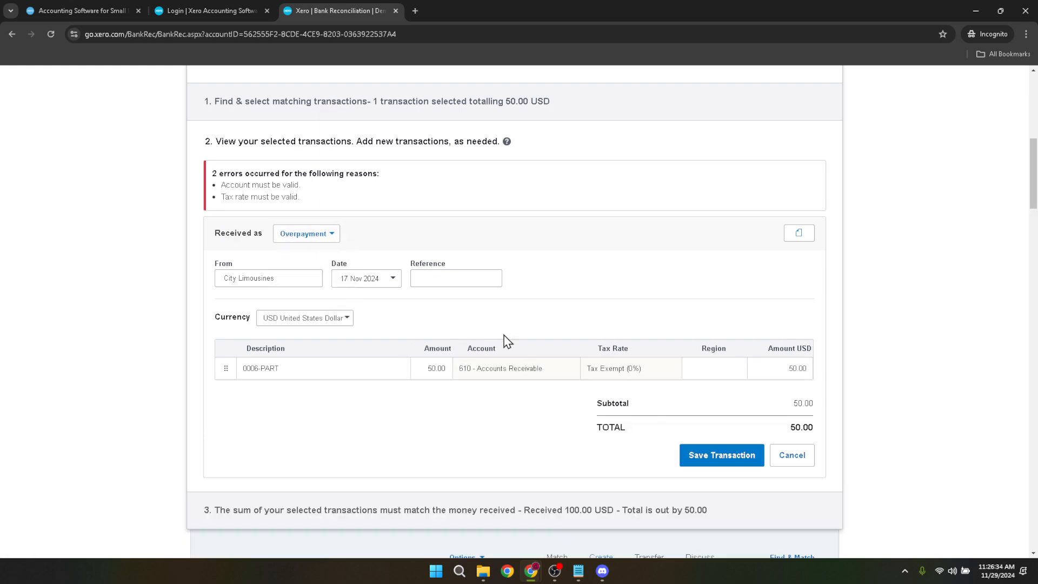
{"action": "scroll", "coordinate": [562, 357], "scroll_direction": "down", "scroll_amount": 4}
{"action": "left_click", "coordinate": [742, 277]}
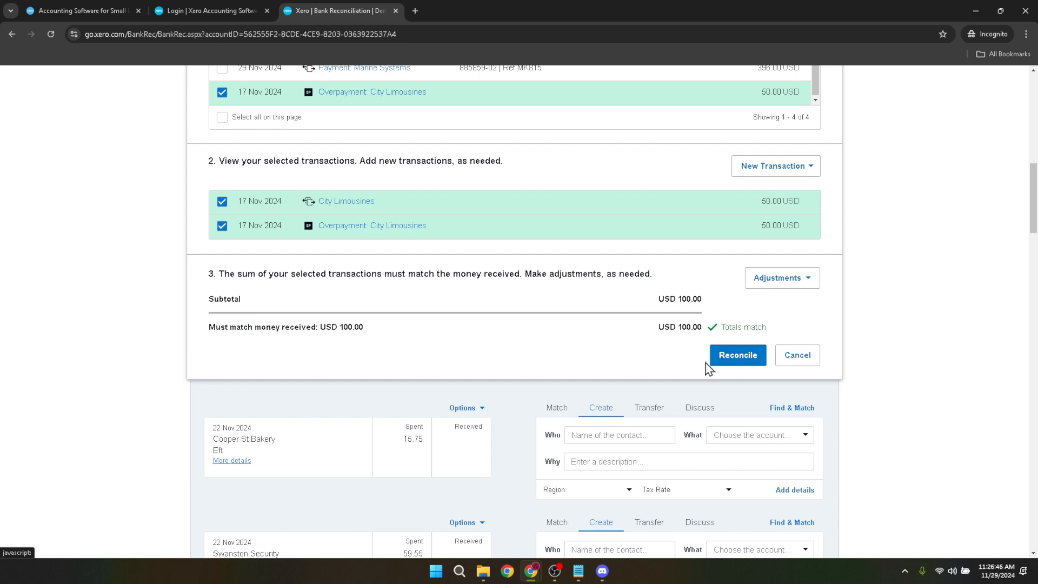
Reconcile the City Limousines statement line with its two selected transactions and return to the dashboard.
{"action": "left_click", "coordinate": [746, 359]}
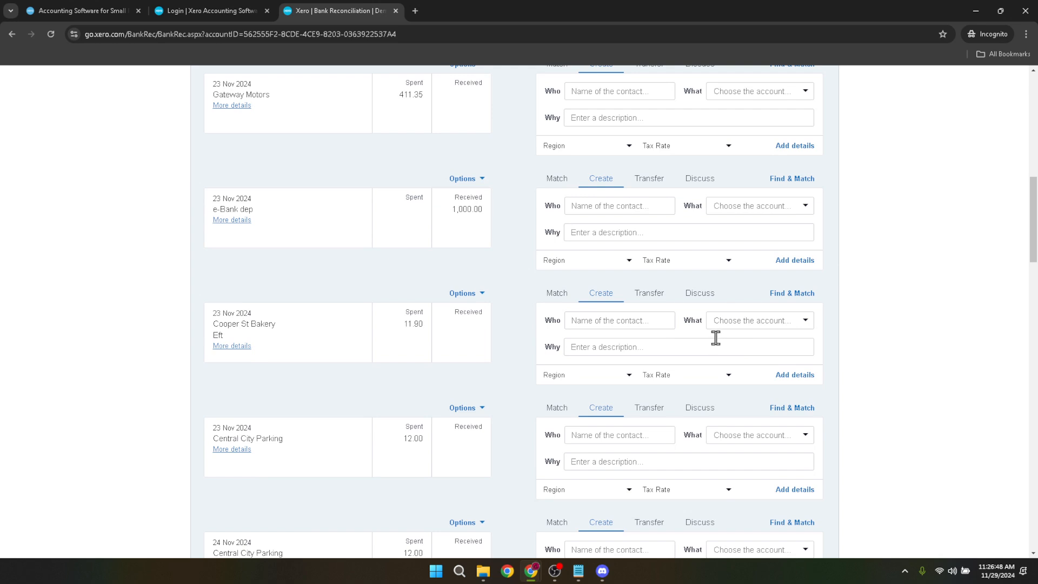
{"action": "scroll", "coordinate": [921, 346], "scroll_direction": "up", "scroll_amount": 7}
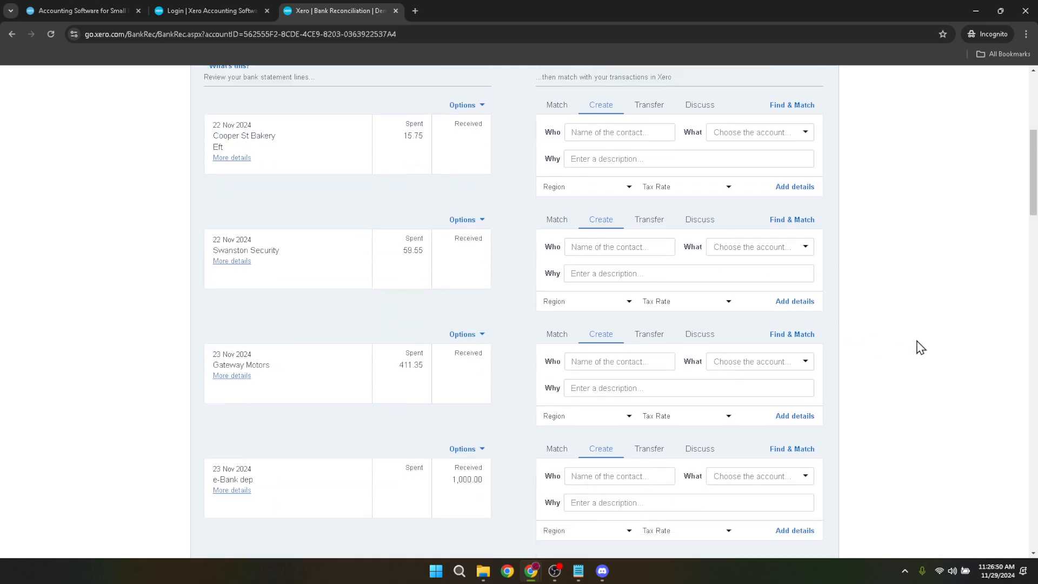
{"action": "scroll", "coordinate": [908, 346], "scroll_direction": "up", "scroll_amount": 5}
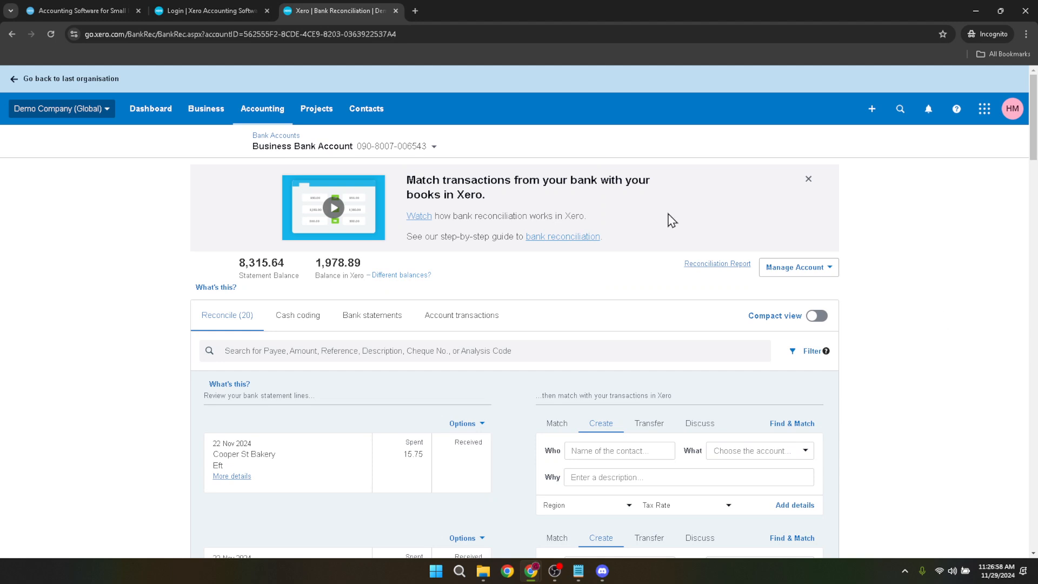
{"action": "left_click", "coordinate": [146, 123]}
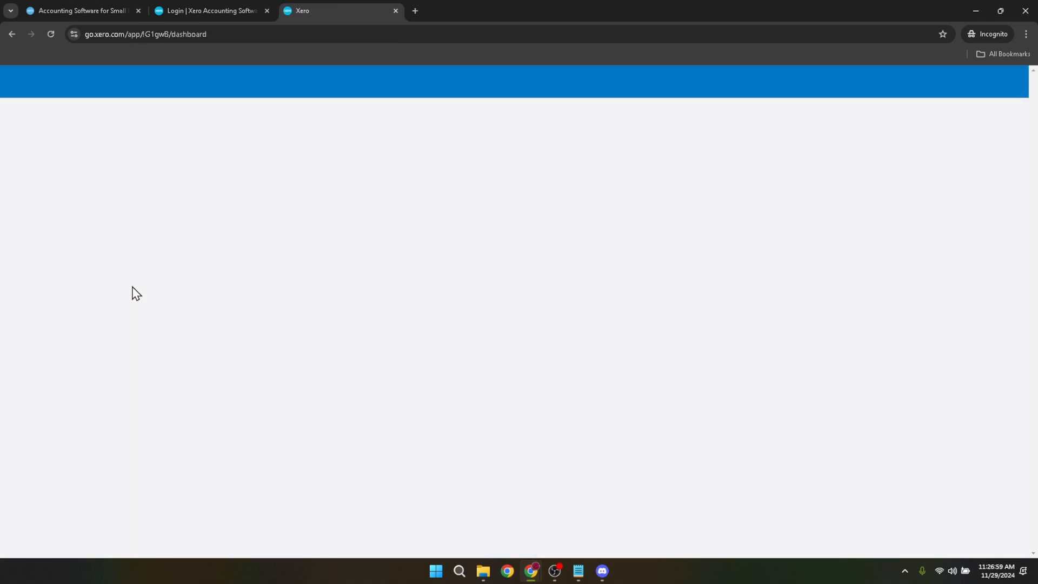